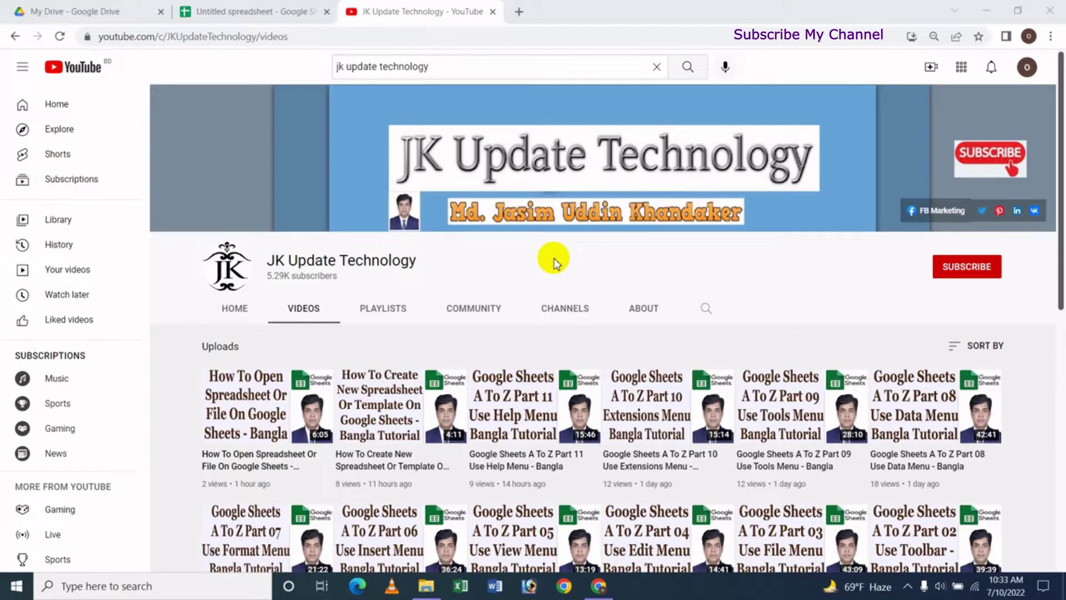
Step: Upload Employee Salary Shhet from the Documents folder into My Drive using New > File upload
left_click(62, 13)
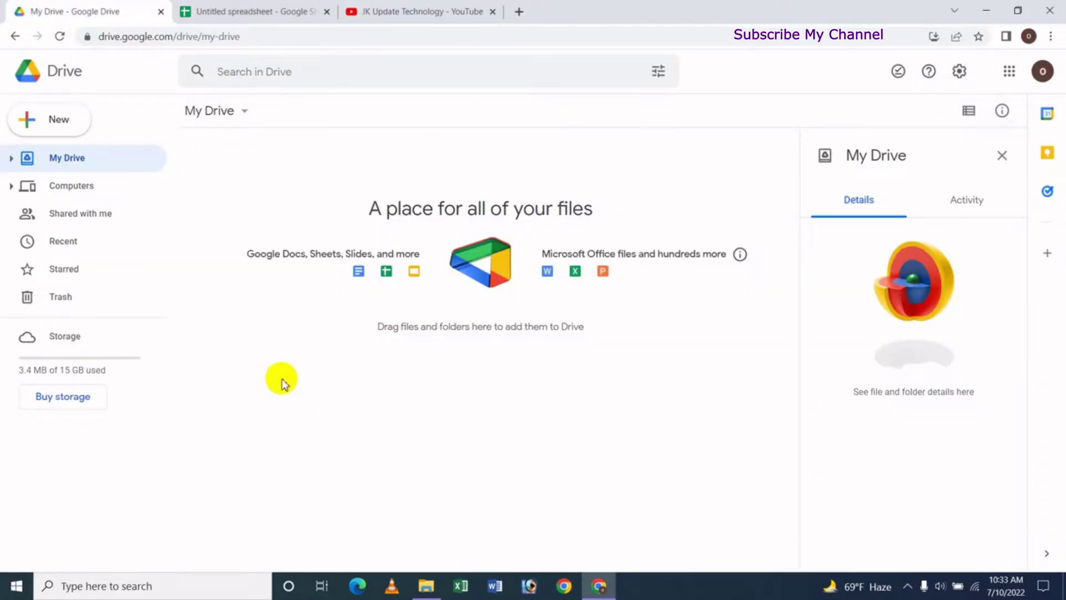
left_click(58, 122)
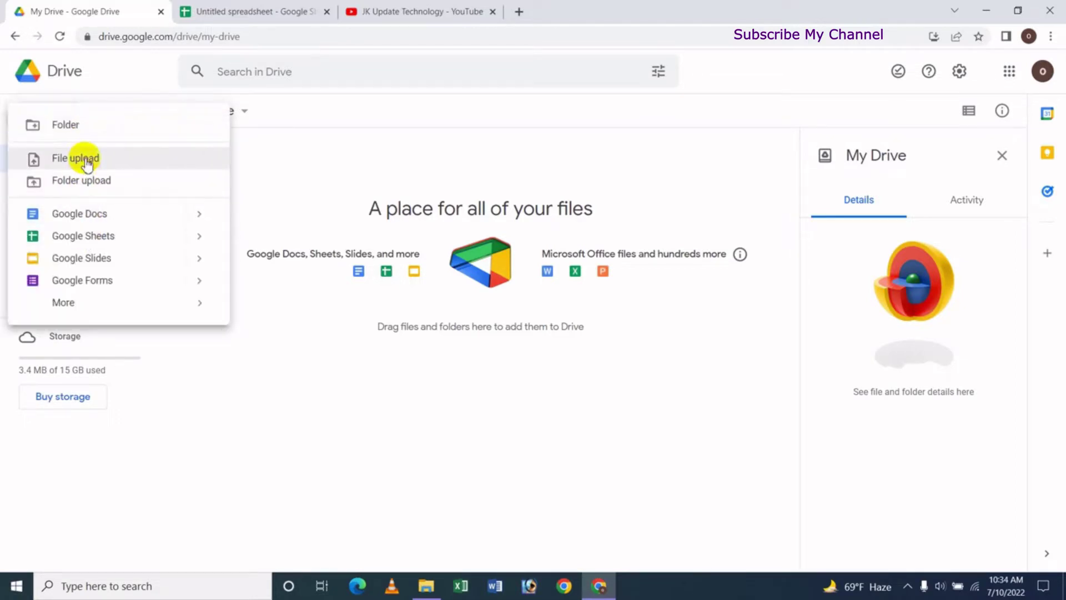
left_click(86, 162)
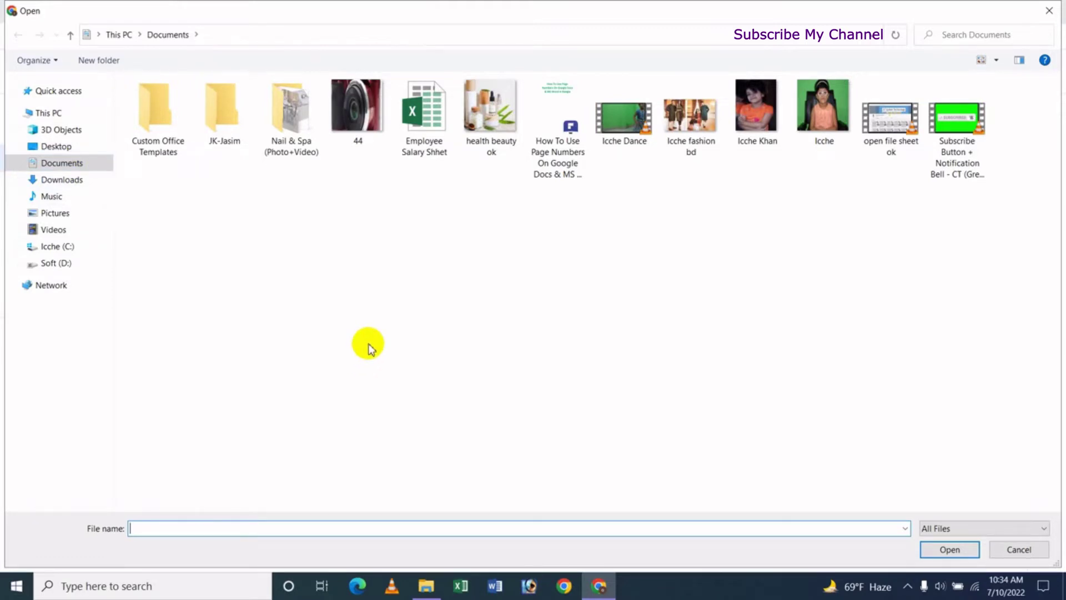
mouse_move(61, 162)
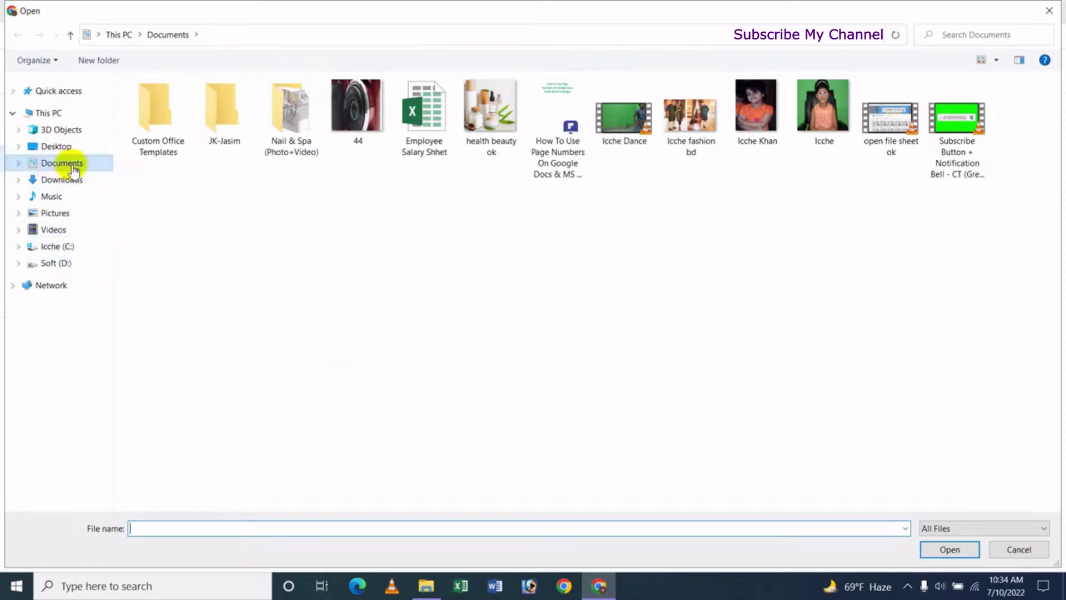
left_click(426, 155)
left_click(947, 550)
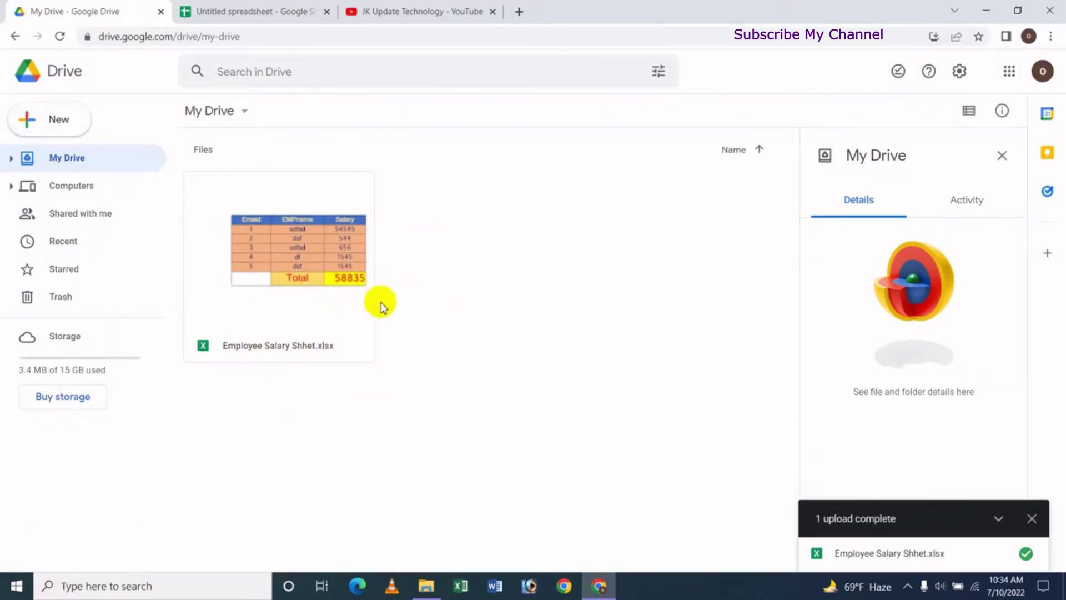
left_click(279, 278)
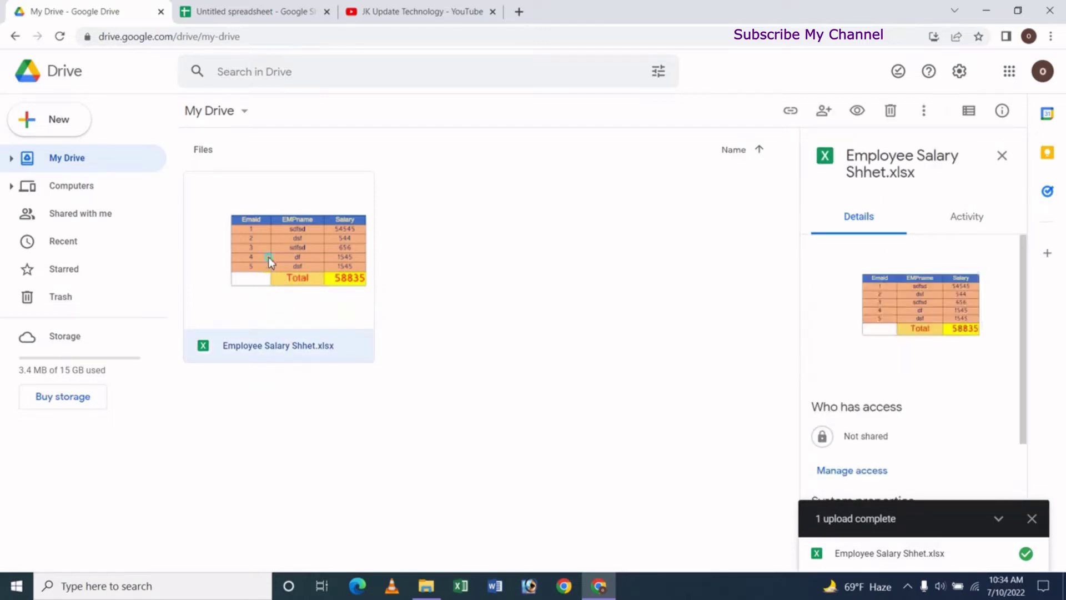
right_click(269, 256)
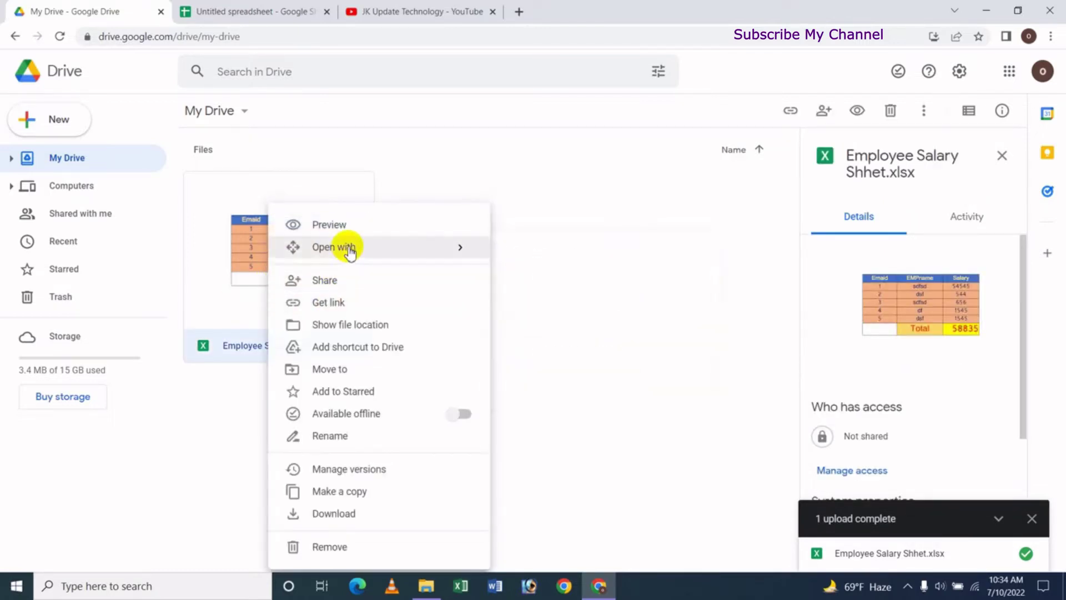
mouse_move(375, 246)
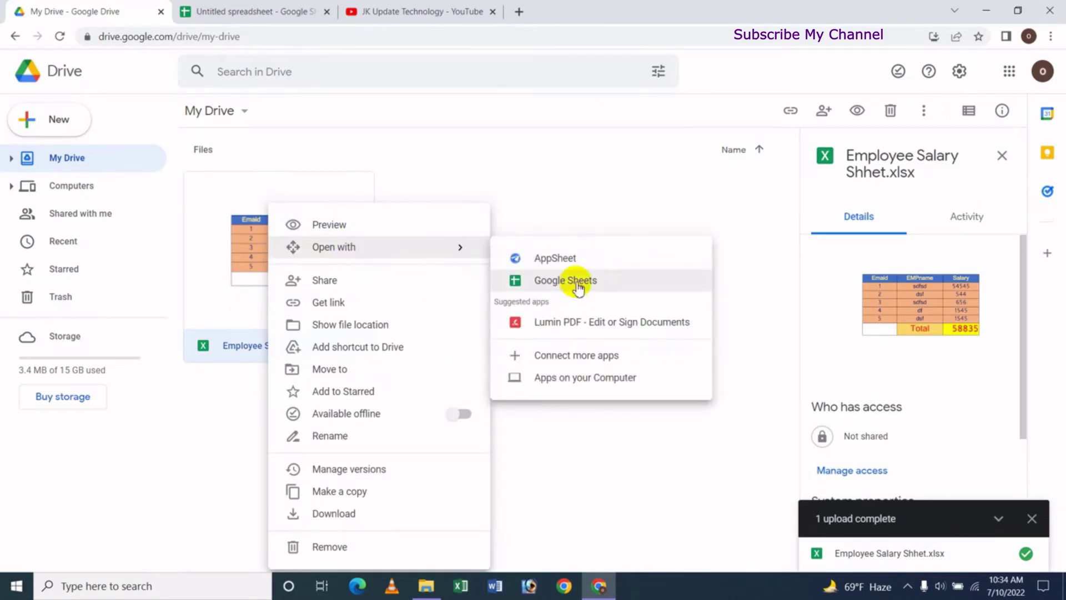
left_click(579, 287)
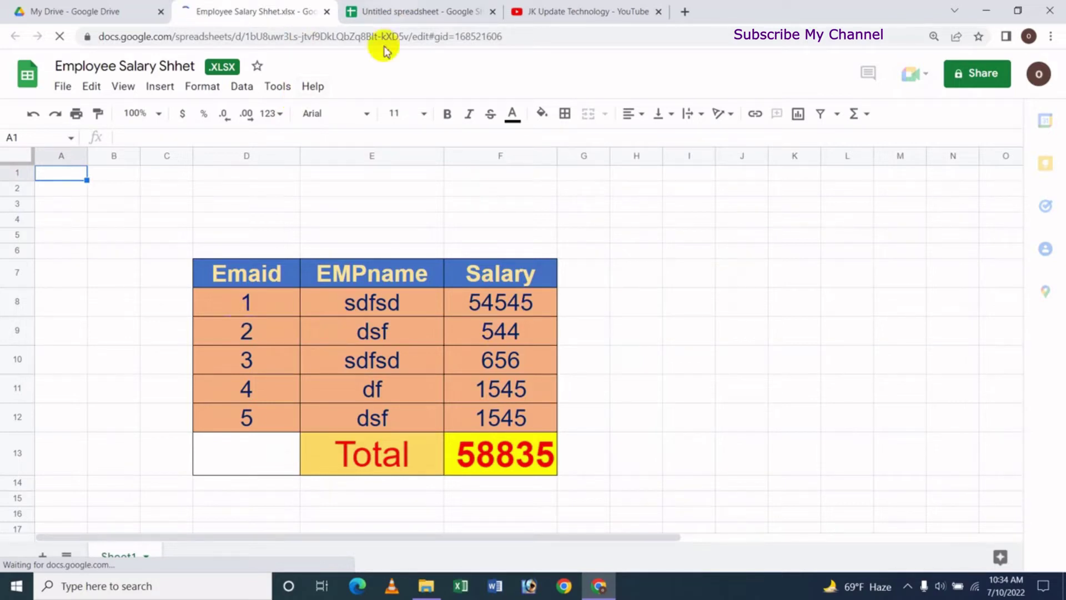
left_click(327, 11)
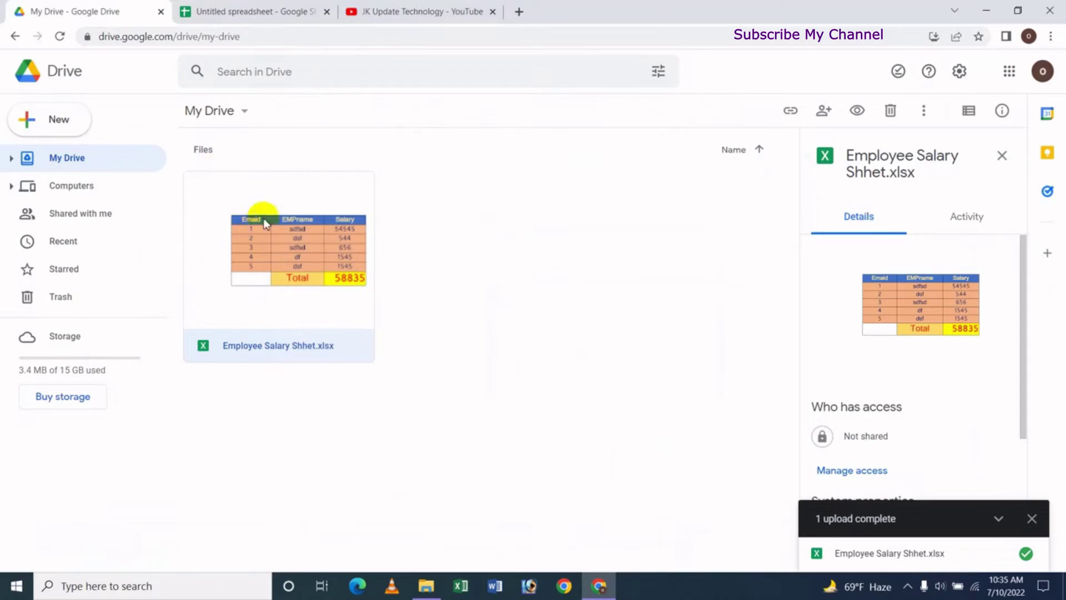
Step: Switch to the blank Untitled spreadsheet and bring up the File > Open dialog
left_click(245, 15)
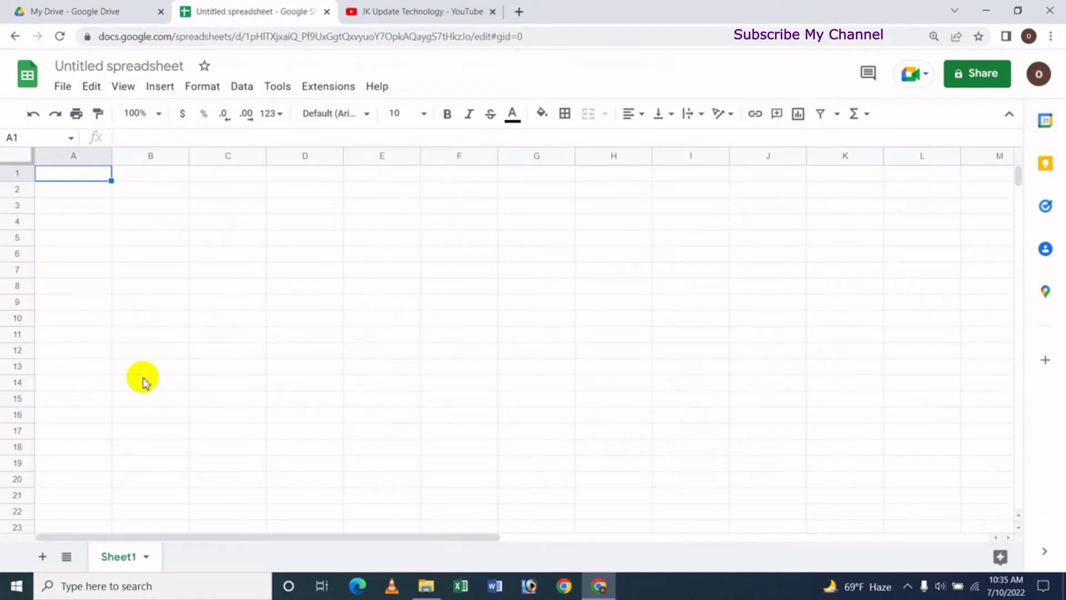
left_click(70, 95)
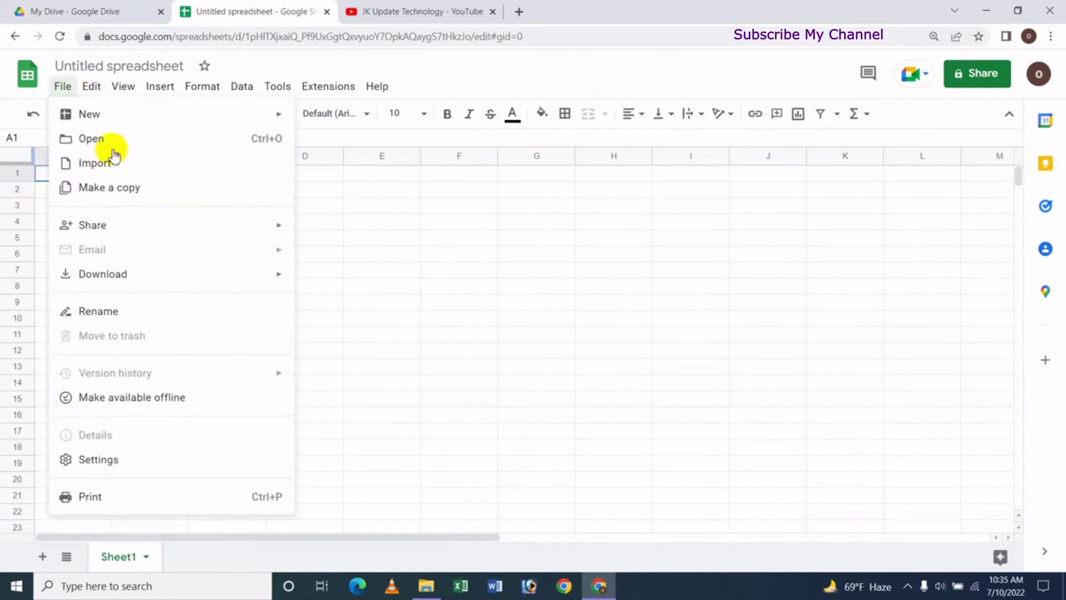
left_click(116, 143)
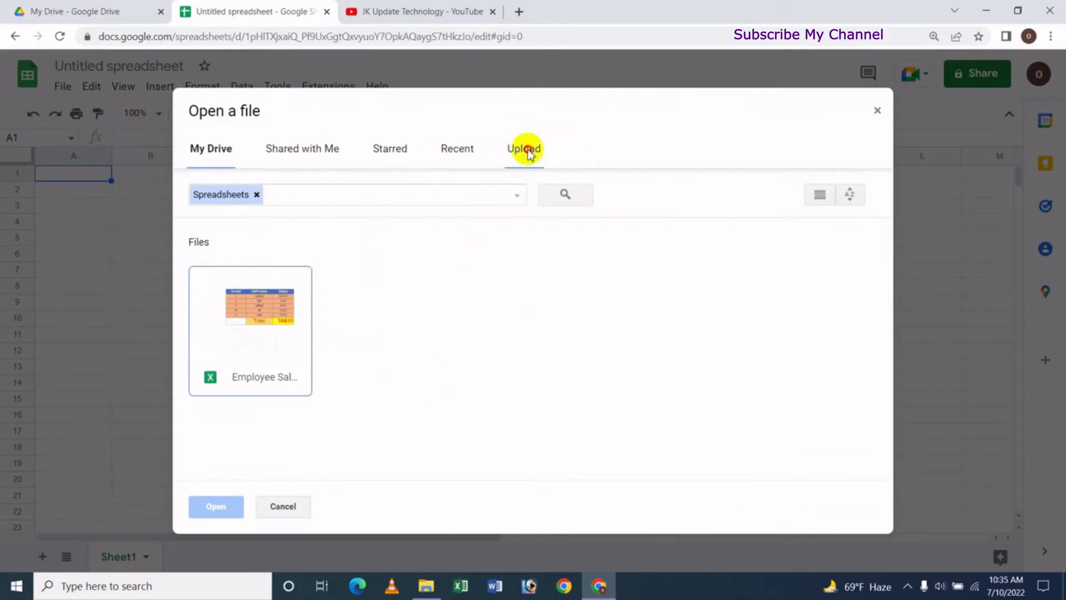
Step: Browse the device for Employee Salary Shhet under Upload, then cancel and close the dialog unopened
left_click(523, 148)
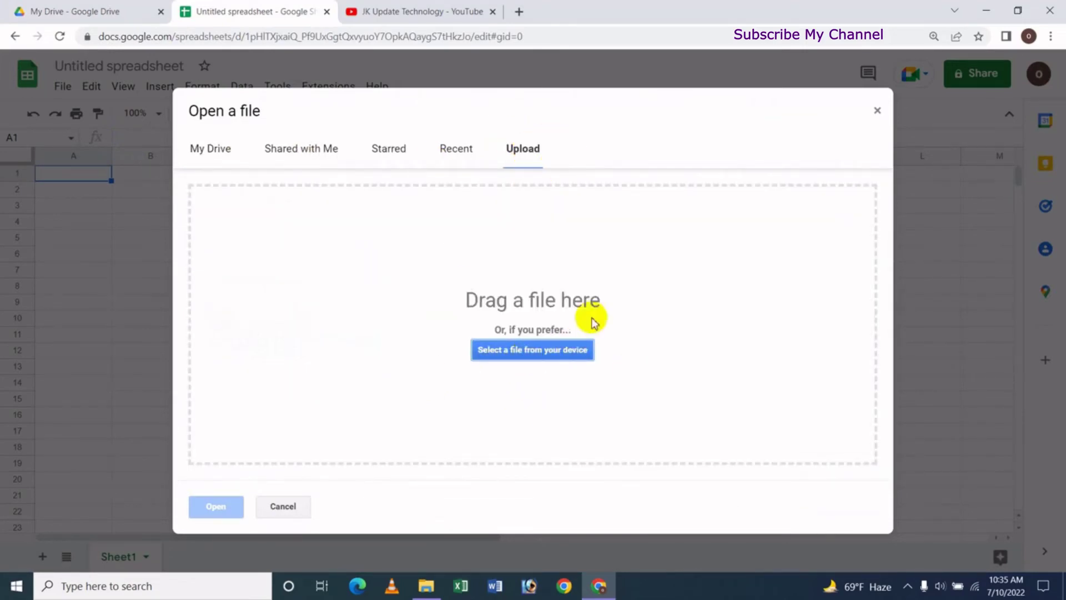
left_click(537, 350)
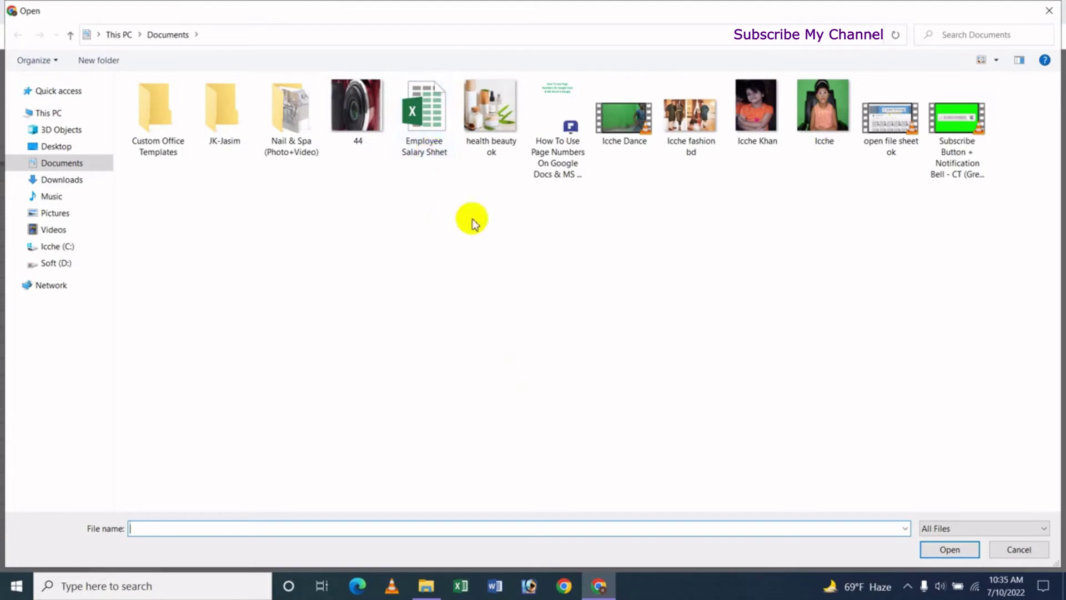
left_click(434, 147)
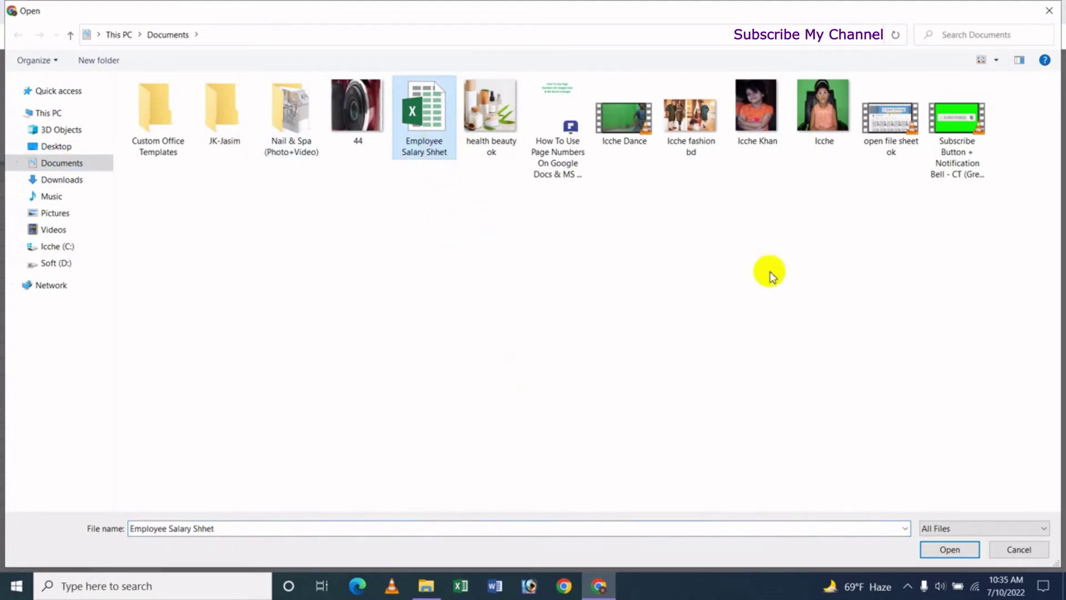
left_click(1026, 552)
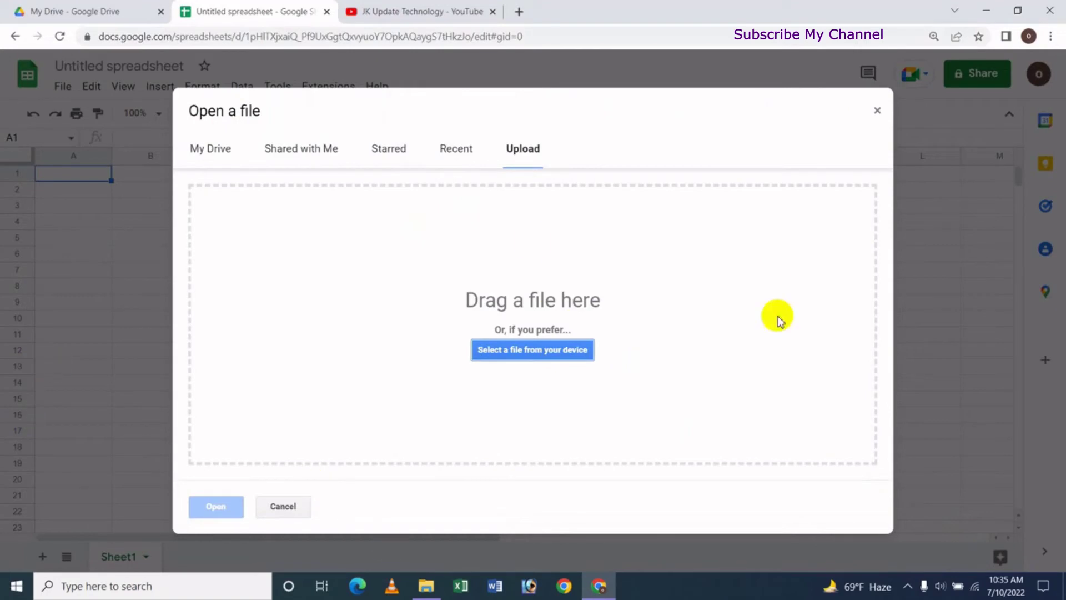
left_click(878, 111)
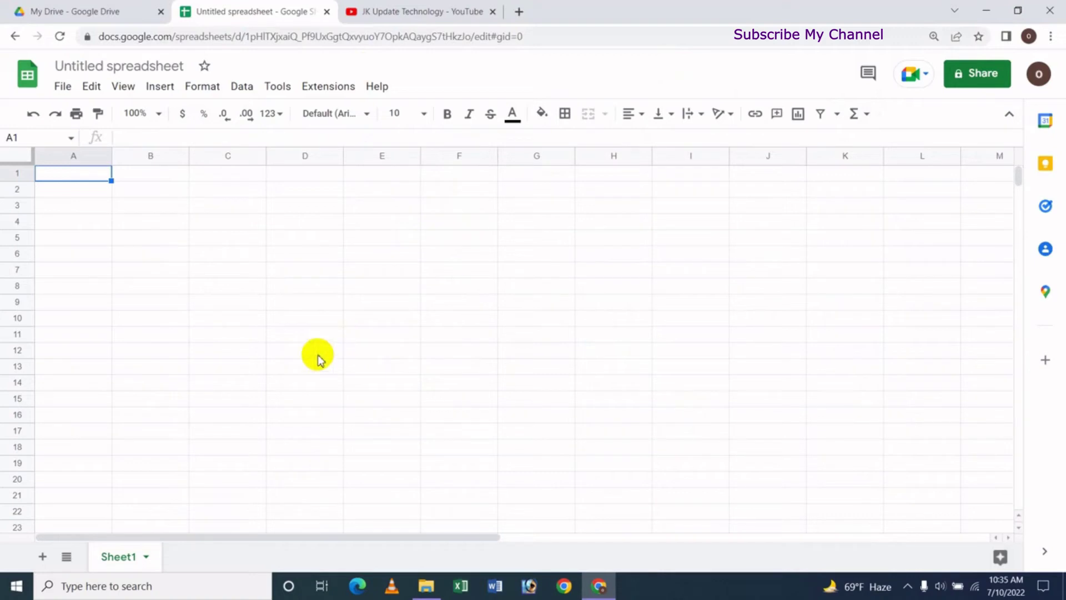
Step: Go to the Sheets home page, try the file picker's Upload from device option, then cancel and close it
left_click(30, 82)
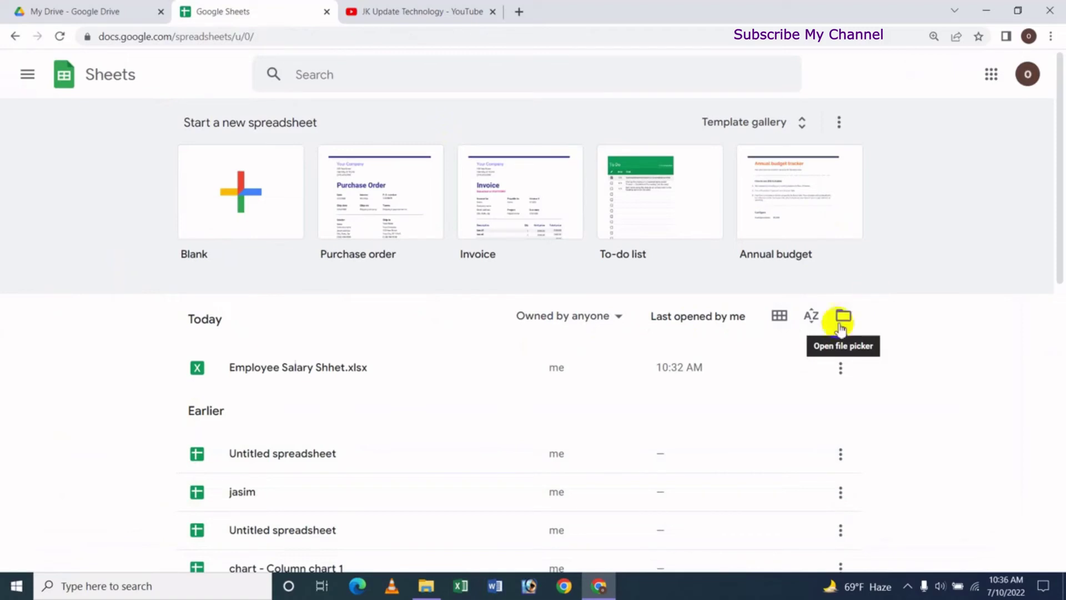
left_click(846, 317)
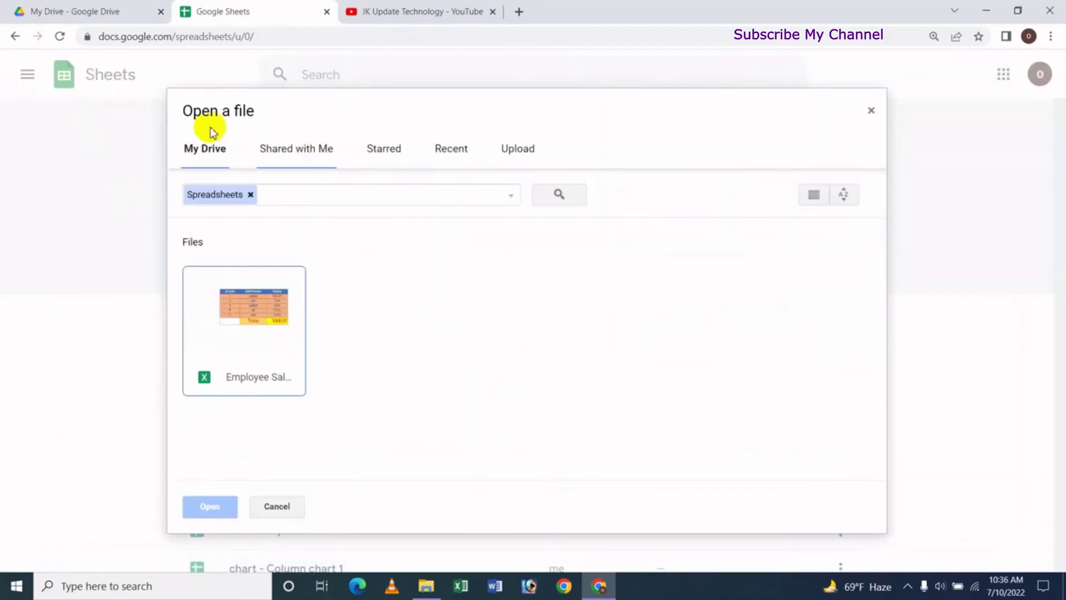
left_click(519, 158)
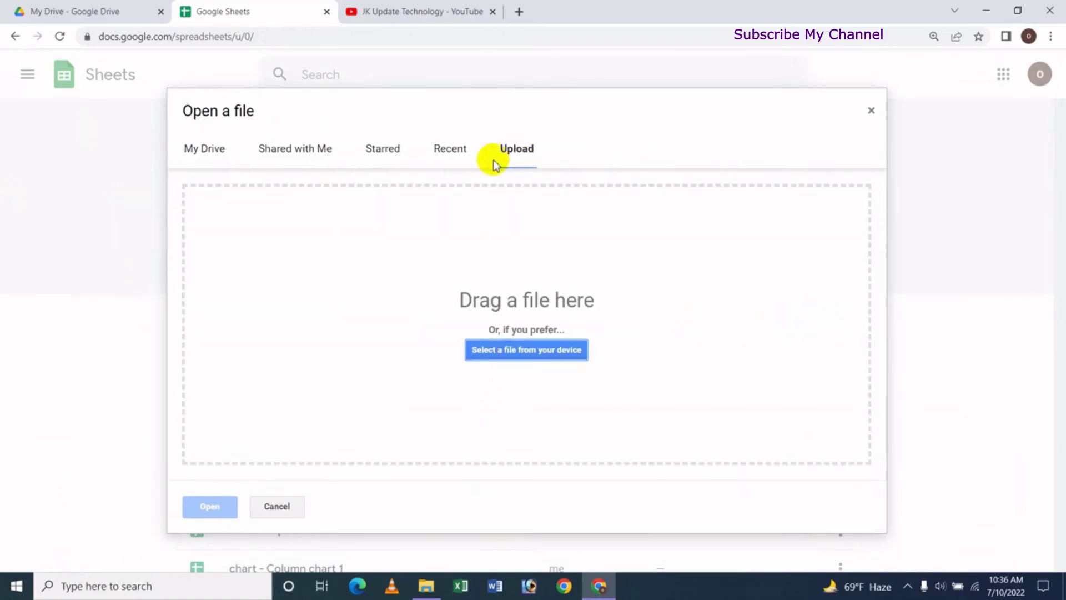
left_click(522, 354)
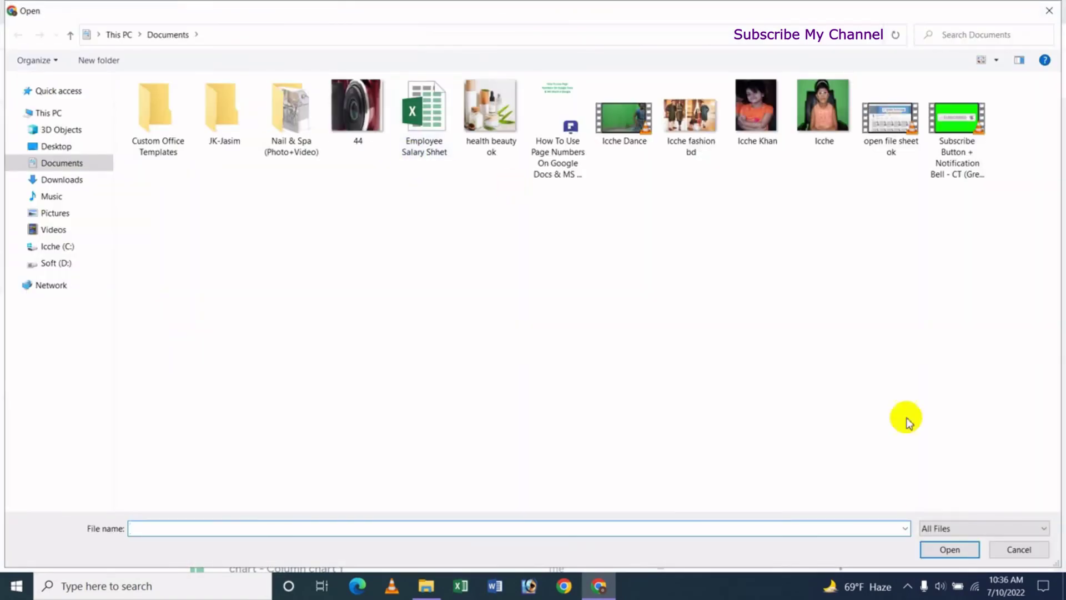
left_click(1036, 551)
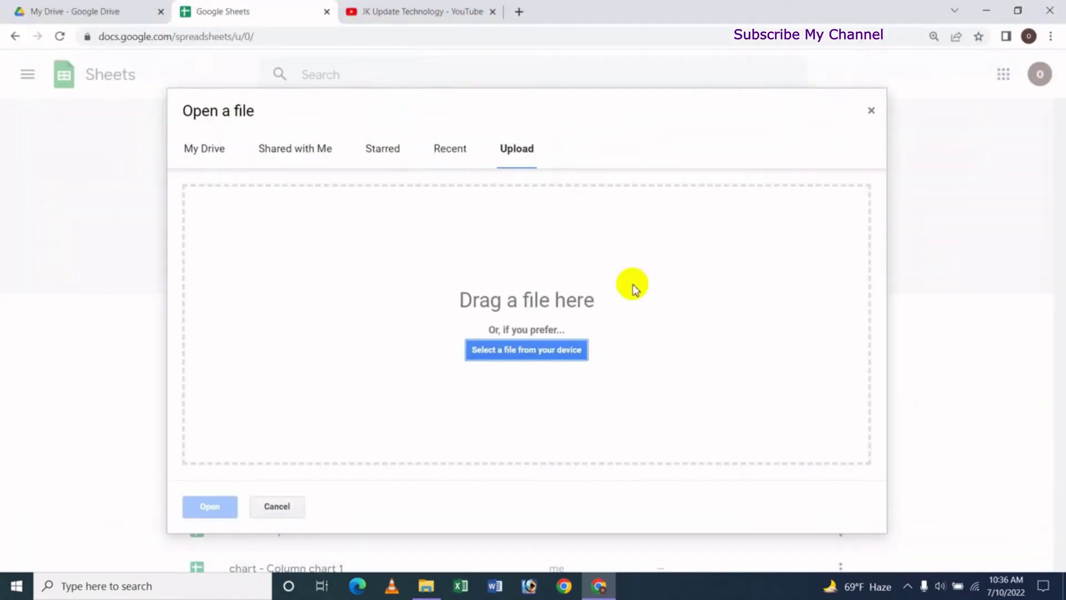
left_click(871, 110)
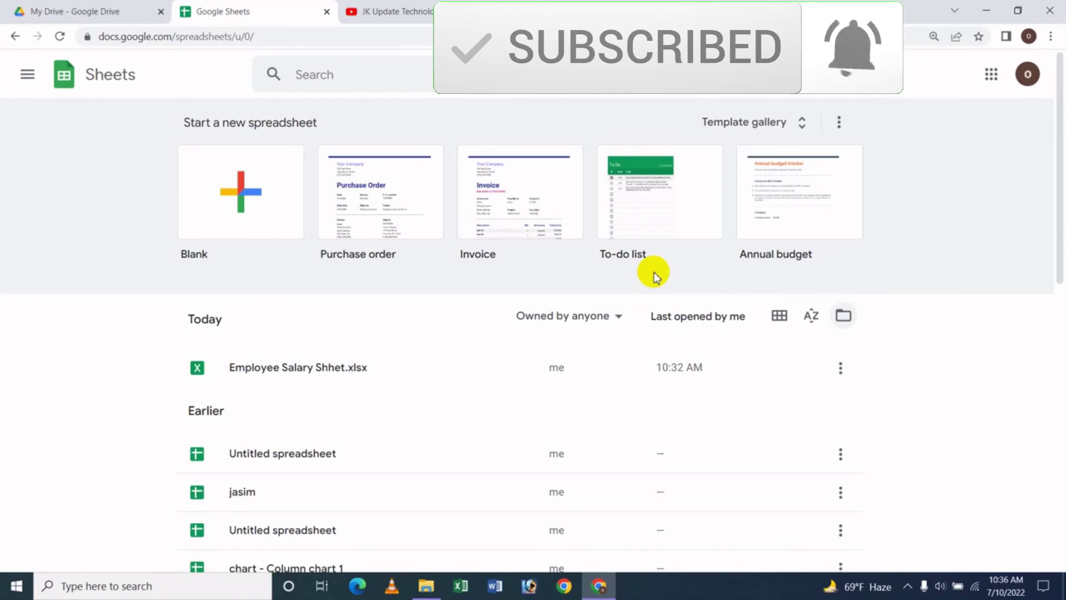
Step: Return to the JK Update Technology YouTube channel tab
left_click(419, 11)
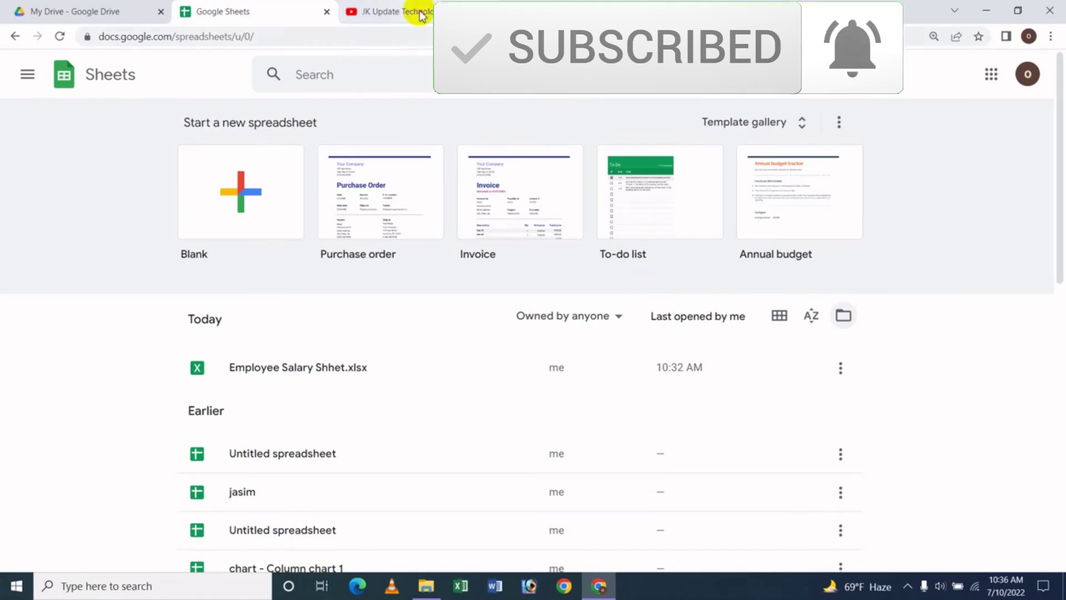